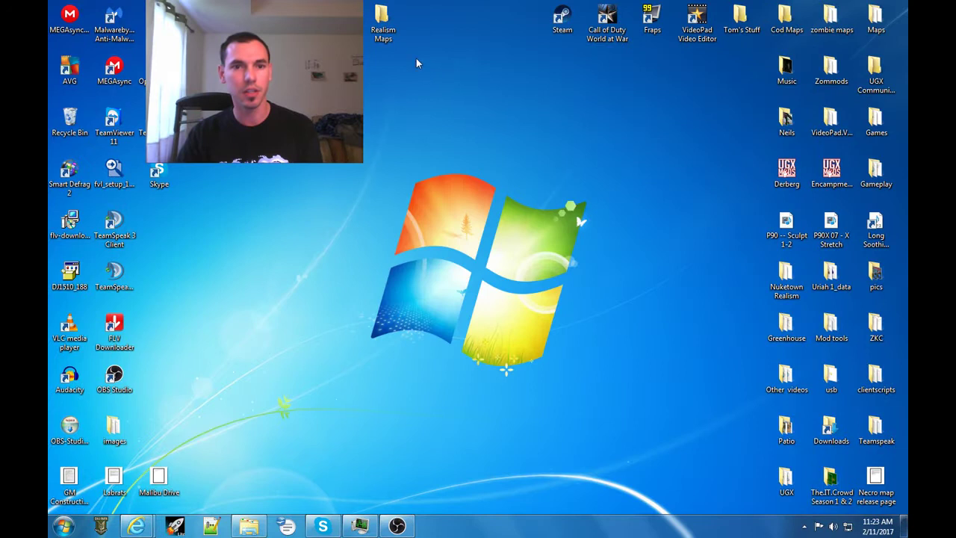
Drag the Realism Maps folder from the top row to the empty middle-right of the desktop
{"action": "left_click_drag", "start_coordinate": [400, 51], "coordinate": [651, 152]}
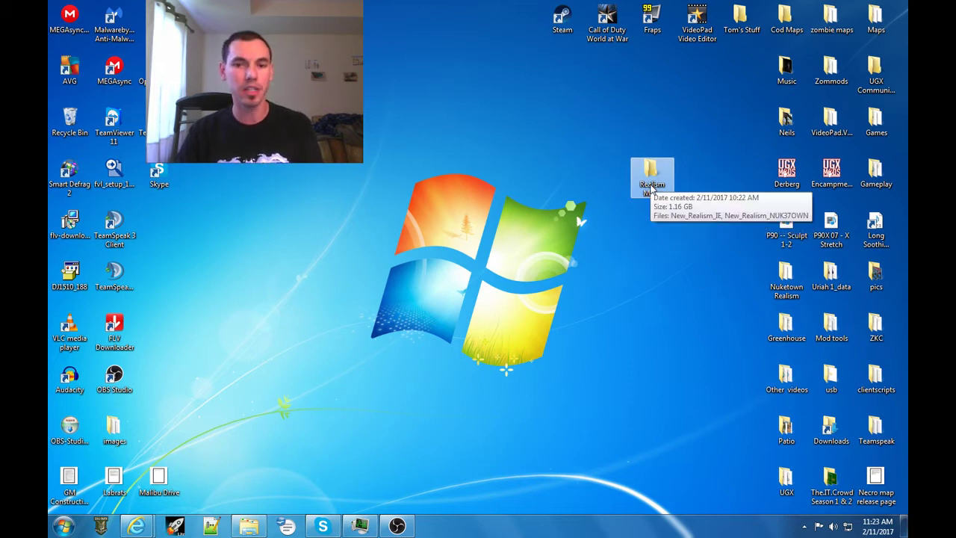
Install New_Realism_IE.exe from the Realism Maps folder through its setup wizard, then minimize Explorer
{"action": "double_click", "coordinate": [651, 179]}
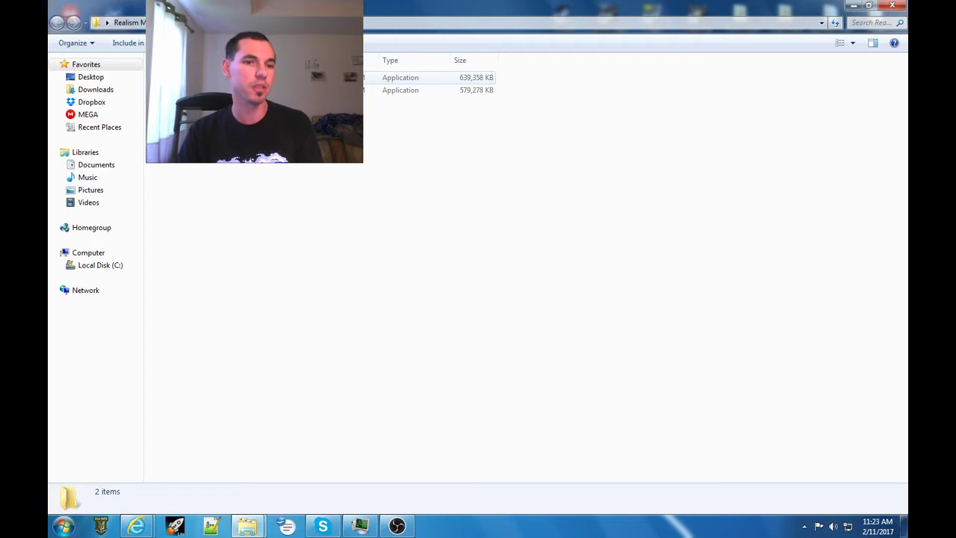
{"action": "double_click", "coordinate": [343, 78]}
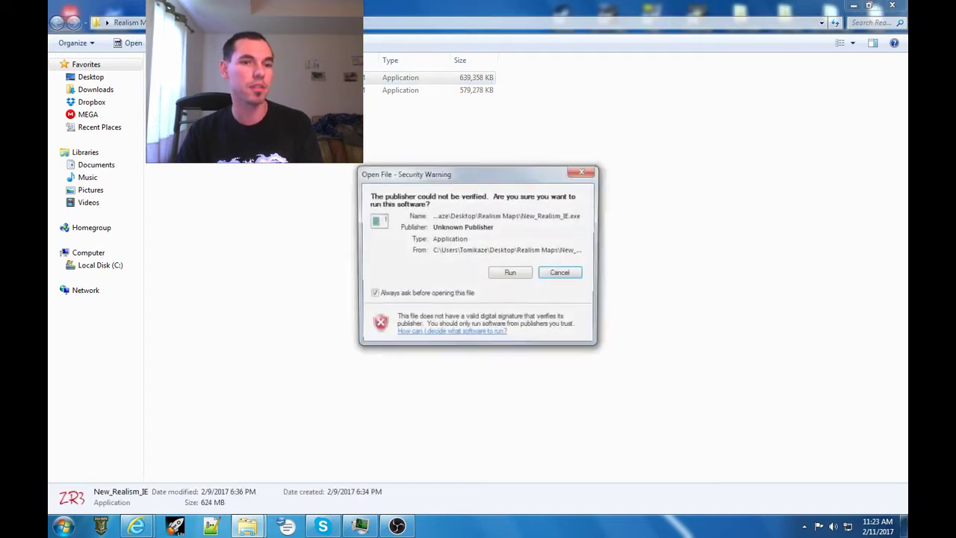
{"action": "left_click", "coordinate": [504, 273]}
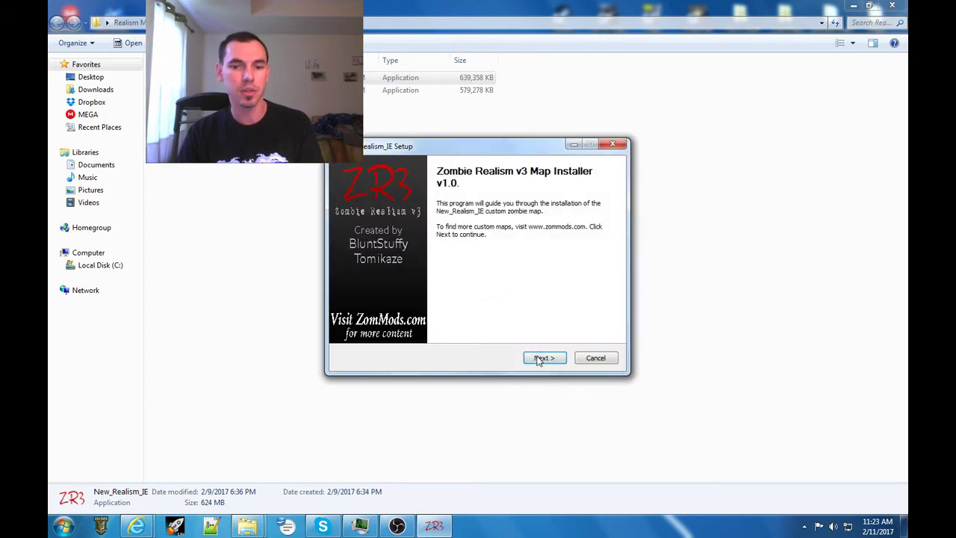
{"action": "left_click", "coordinate": [539, 359]}
{"action": "left_click", "coordinate": [537, 359]}
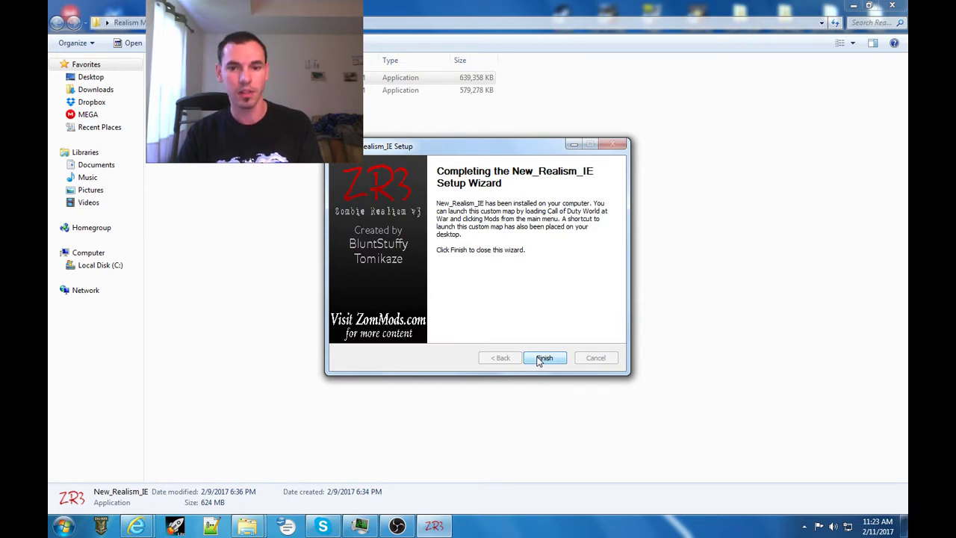
{"action": "left_click", "coordinate": [543, 358]}
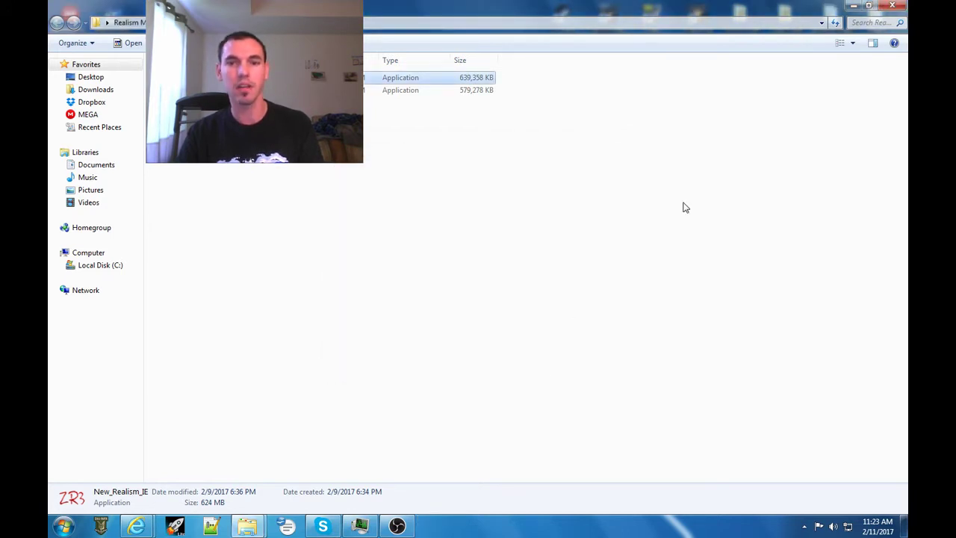
{"action": "left_click", "coordinate": [853, 6]}
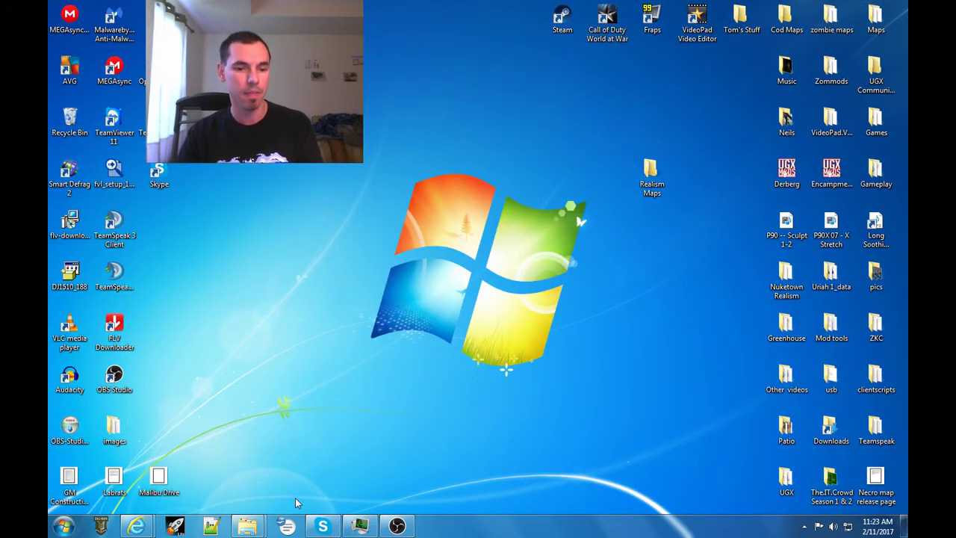
Pick New_Realism from the World at War Mods list and launch it
{"action": "mouse_move", "coordinate": [242, 526]}
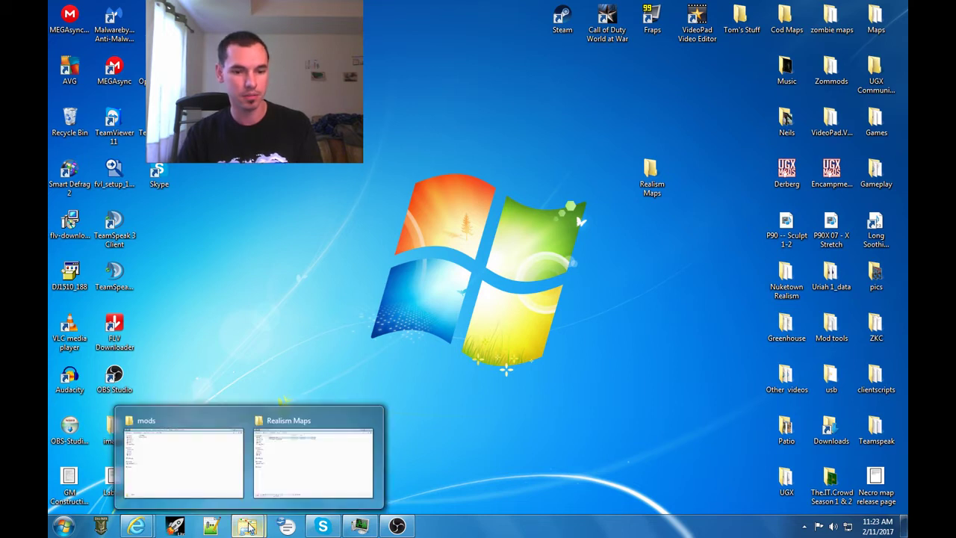
{"action": "left_click", "coordinate": [385, 528]}
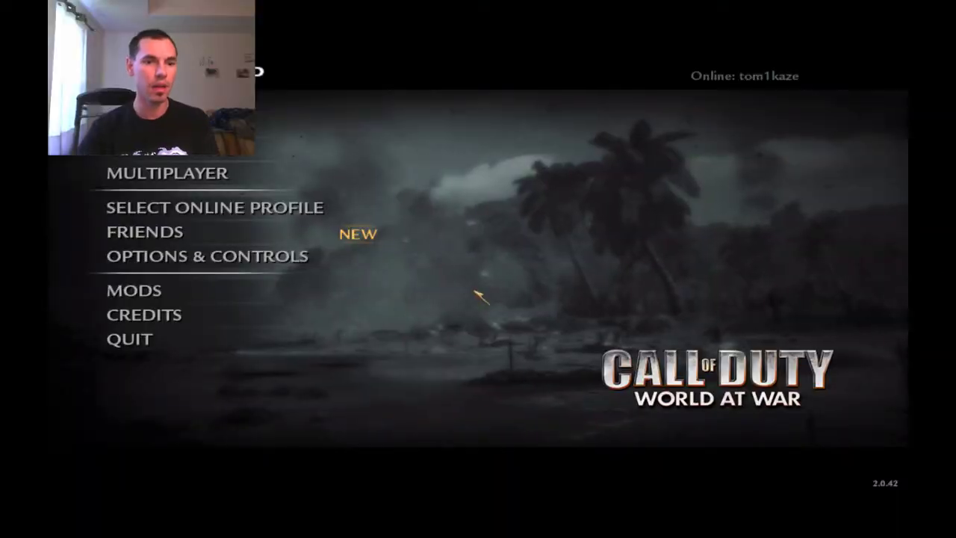
{"action": "left_click", "coordinate": [269, 289]}
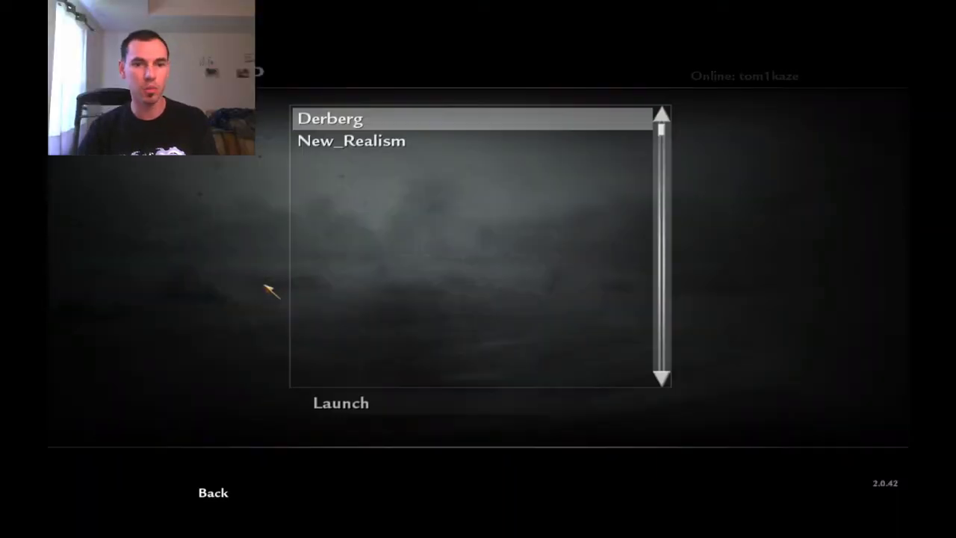
{"action": "left_click", "coordinate": [329, 149]}
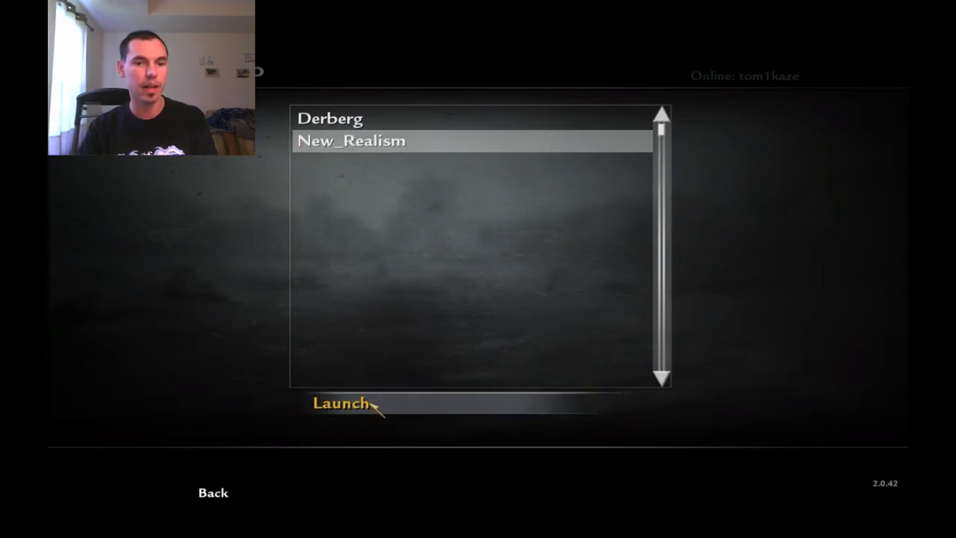
{"action": "left_click", "coordinate": [341, 403]}
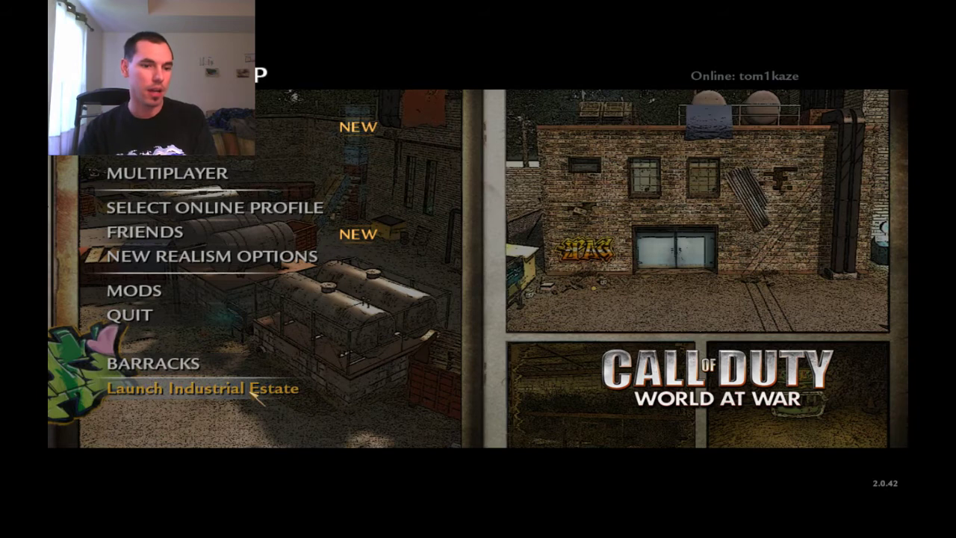
Start Industrial Estate with default game options, the Assault class and the Colt M1911
{"action": "left_click", "coordinate": [202, 387]}
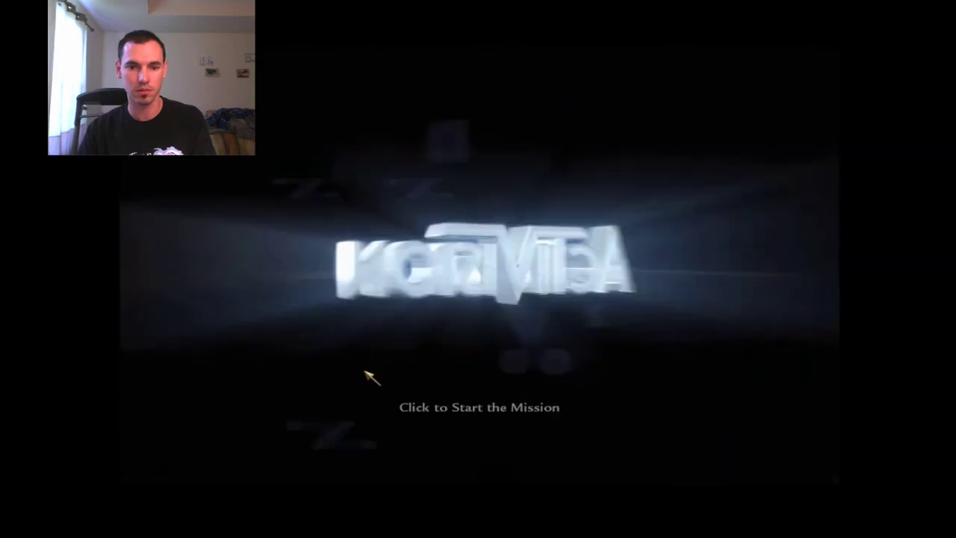
{"action": "left_click", "coordinate": [365, 371]}
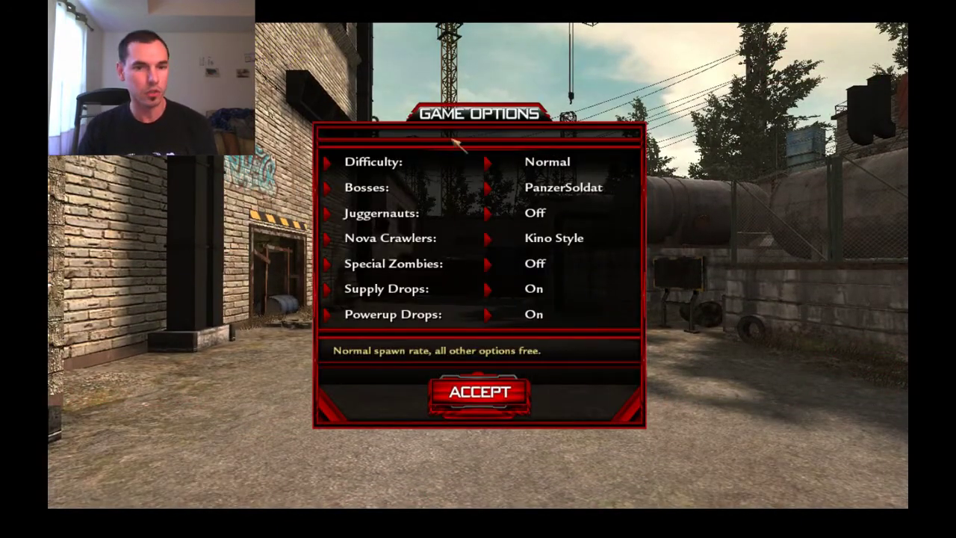
{"action": "left_click", "coordinate": [479, 391]}
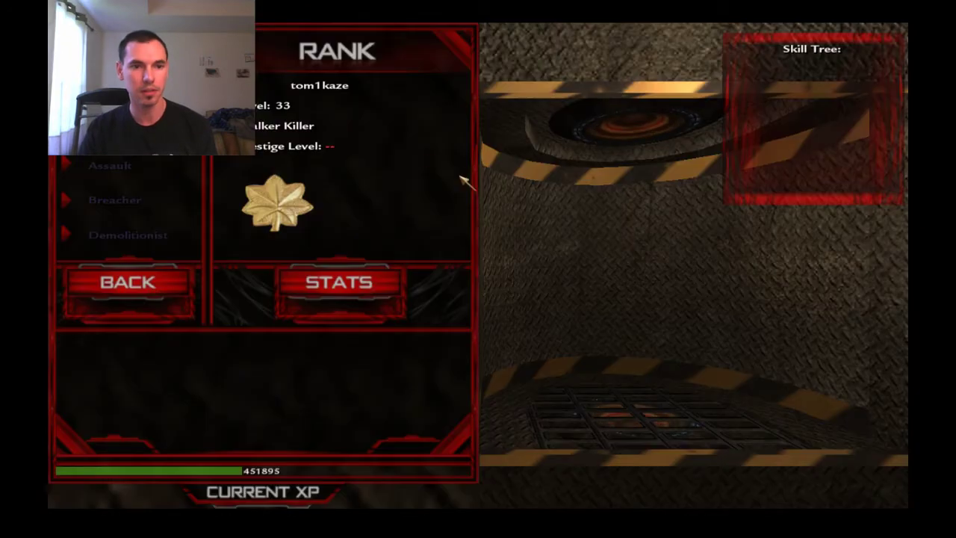
{"action": "left_click", "coordinate": [112, 166]}
{"action": "left_click", "coordinate": [801, 456]}
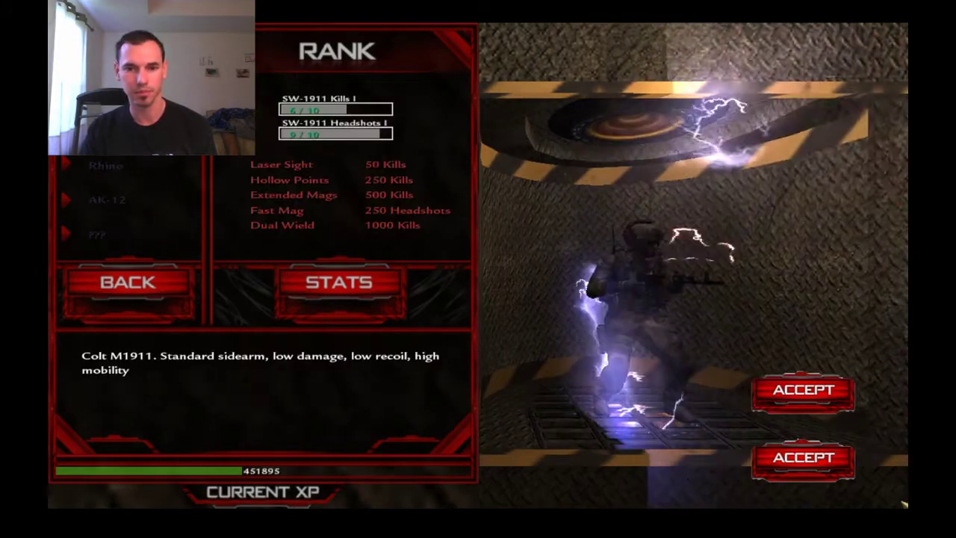
{"action": "left_click", "coordinate": [805, 460]}
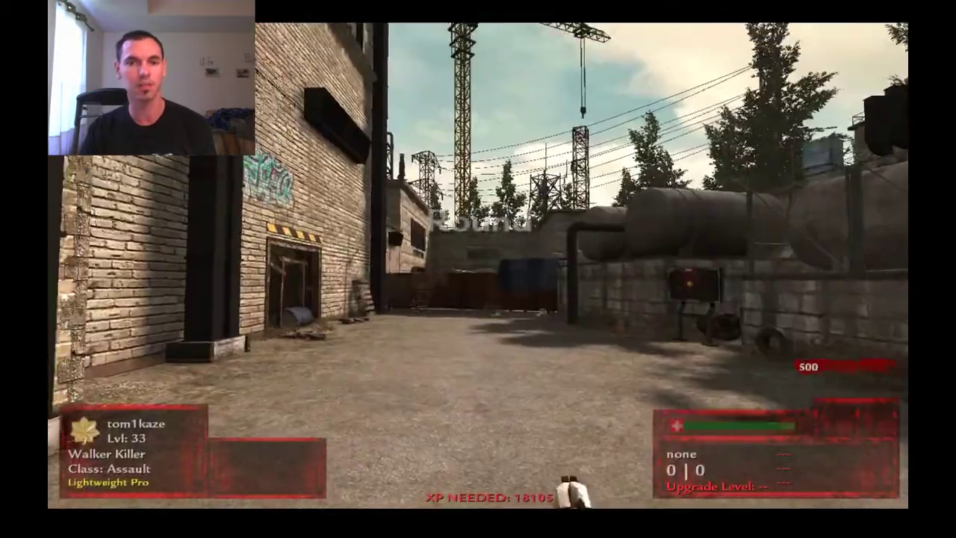
Shoot at the zombie ahead with the pistol, aiming down sights, then reload
{"action": "left_click", "coordinate": [478, 265]}
{"action": "left_click", "coordinate": [477, 269]}
{"action": "left_click", "coordinate": [478, 269]}
{"action": "left_click", "coordinate": [478, 269]}
{"action": "left_click", "coordinate": [478, 269]}
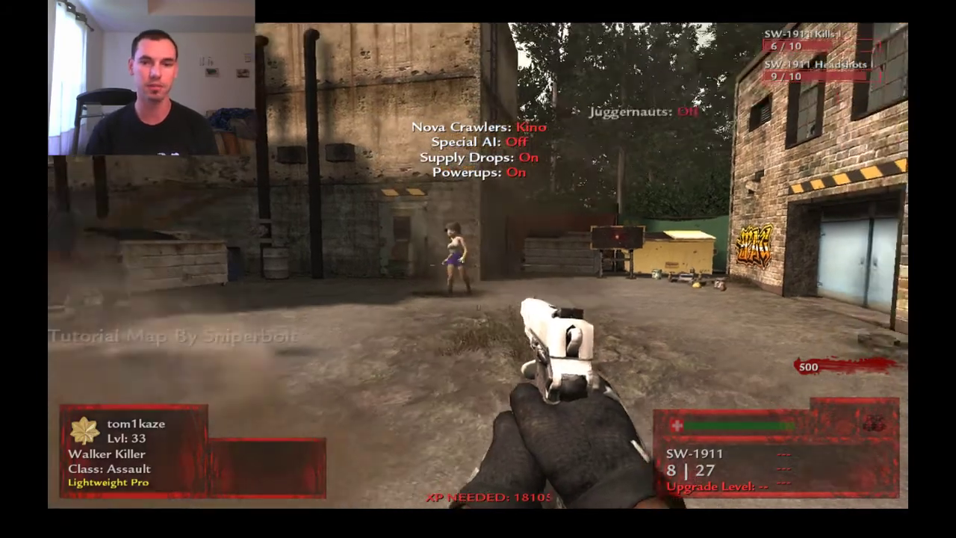
{"action": "right_click", "coordinate": [478, 269]}
{"action": "left_click", "coordinate": [477, 269]}
{"action": "left_click", "coordinate": [478, 268]}
{"action": "left_click", "coordinate": [478, 268]}
{"action": "left_click", "coordinate": [478, 269]}
{"action": "left_click", "coordinate": [478, 269]}
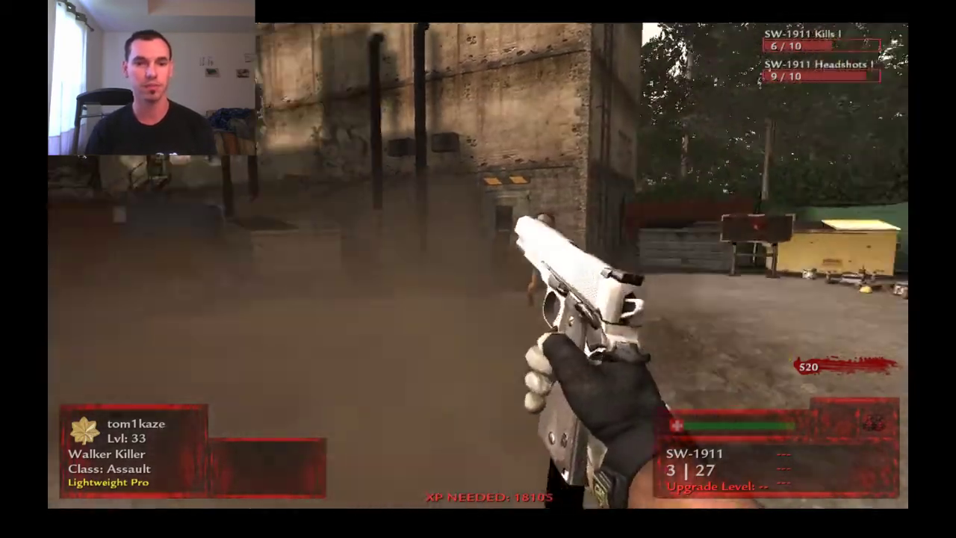
{"action": "key", "text": "r"}
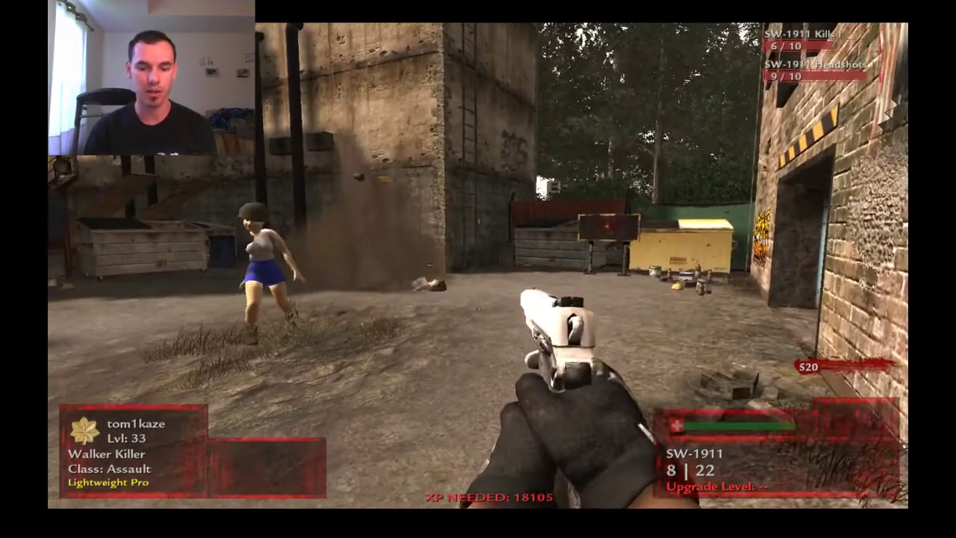
Leave the map from the pause menu and quit World at War to the desktop
{"action": "key", "text": "Escape"}
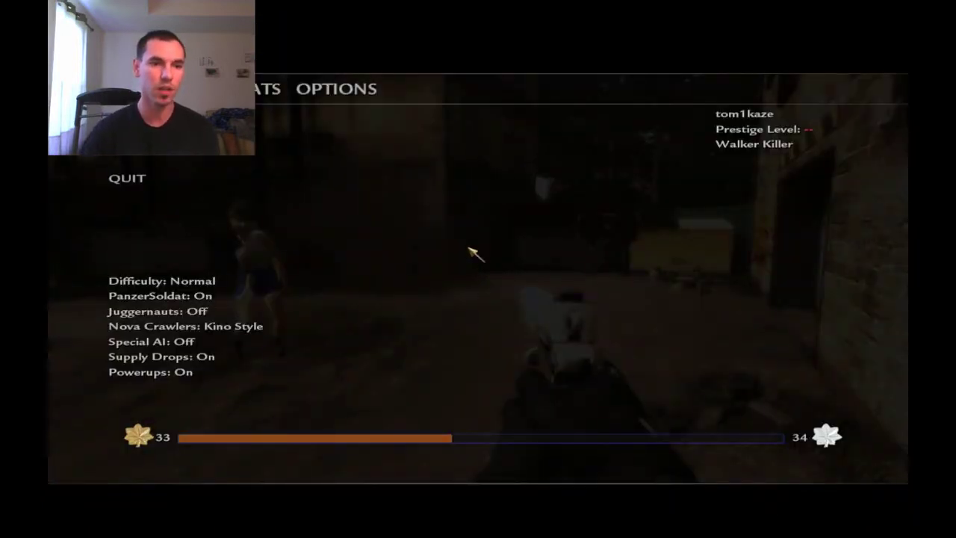
{"action": "left_click", "coordinate": [222, 181]}
{"action": "left_click", "coordinate": [224, 312]}
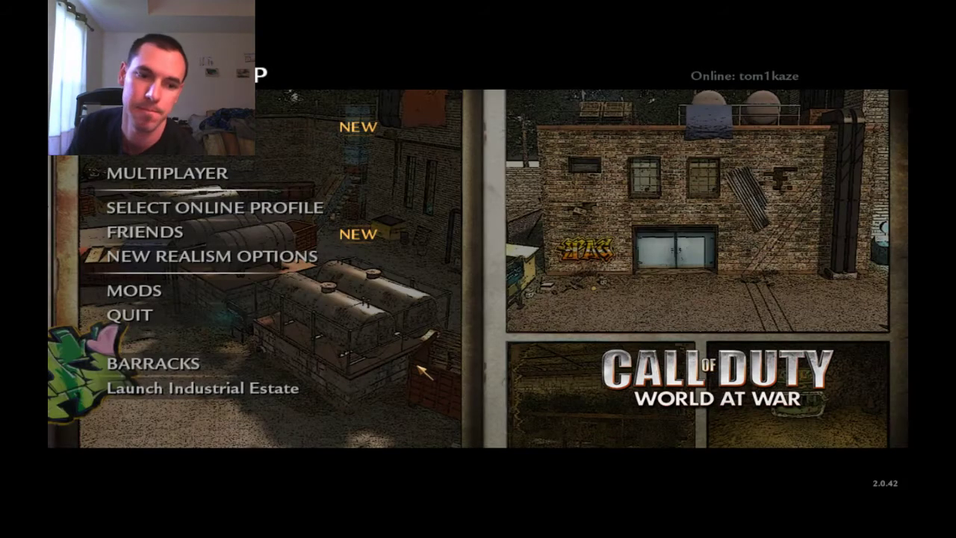
{"action": "left_click", "coordinate": [265, 311]}
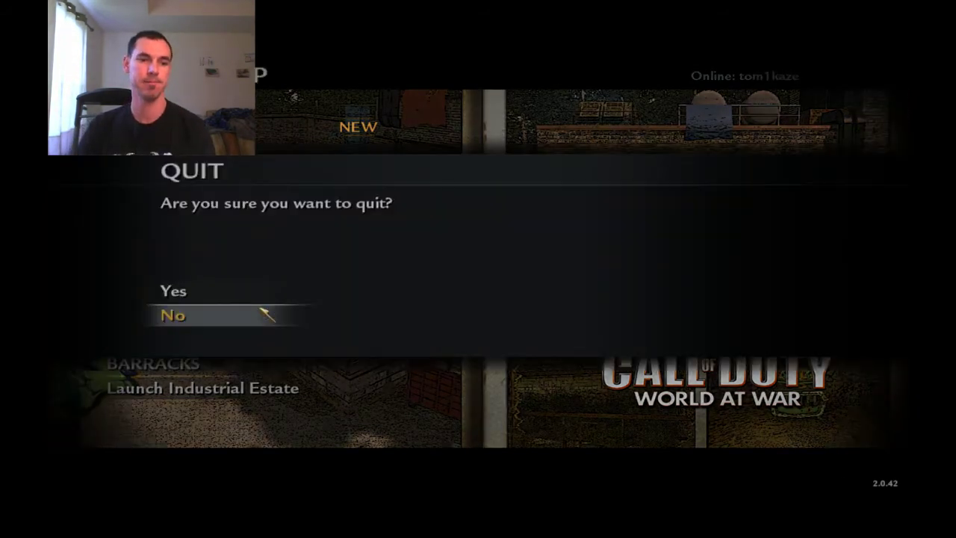
{"action": "left_click", "coordinate": [244, 299]}
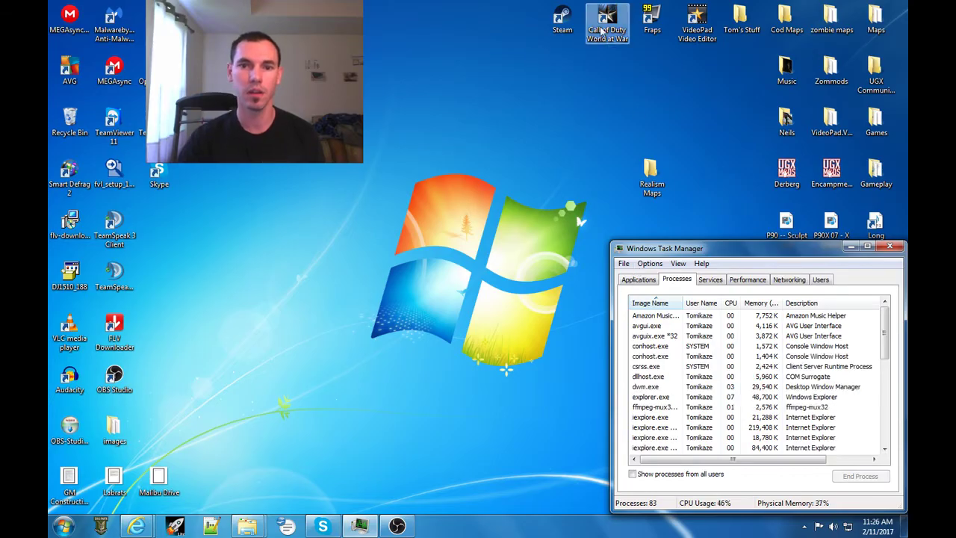
Dismiss Task Manager, reposition the Realism Maps folder and open it
{"action": "left_click", "coordinate": [850, 248]}
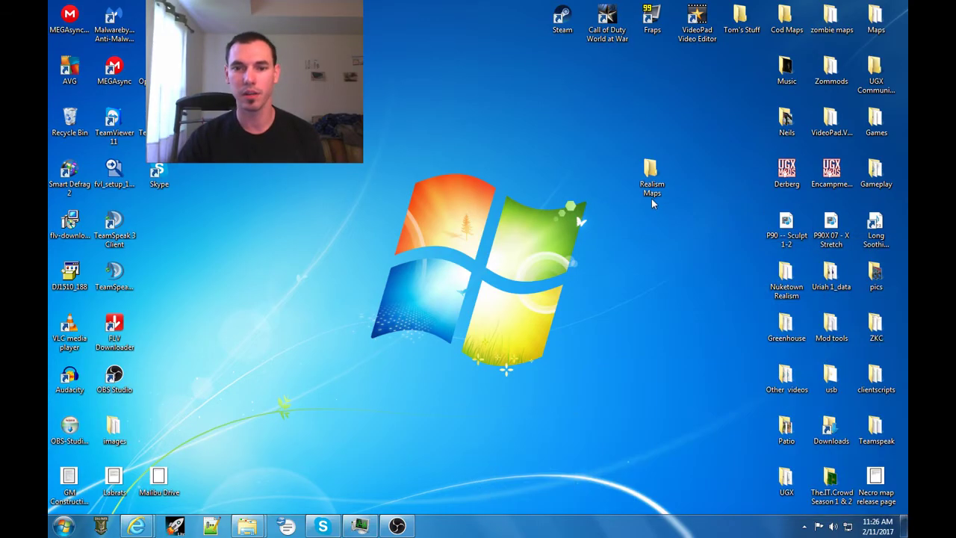
{"action": "left_click_drag", "start_coordinate": [651, 173], "coordinate": [513, 146]}
{"action": "double_click", "coordinate": [513, 139]}
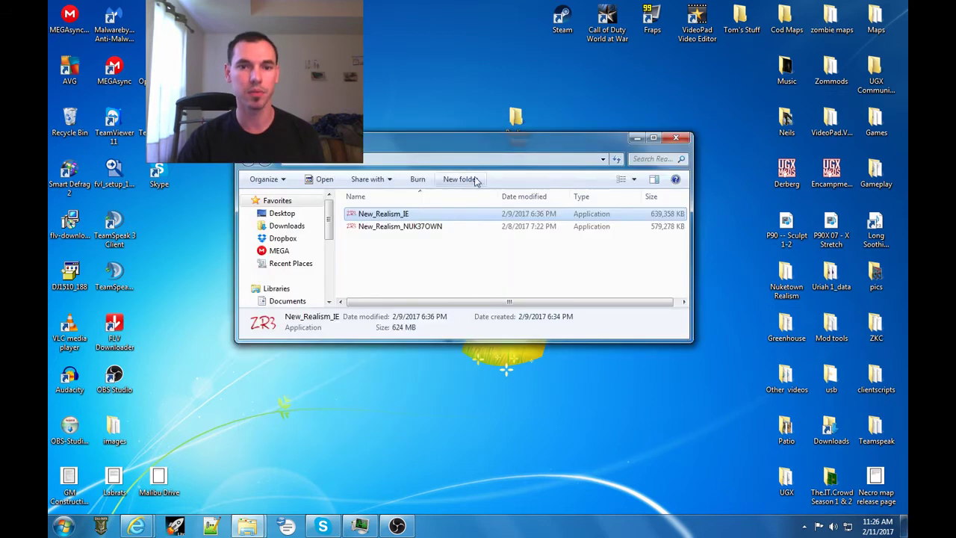
Install New_Realism_NUK37OWN.exe through its setup wizard, then minimize the folder window
{"action": "double_click", "coordinate": [418, 227]}
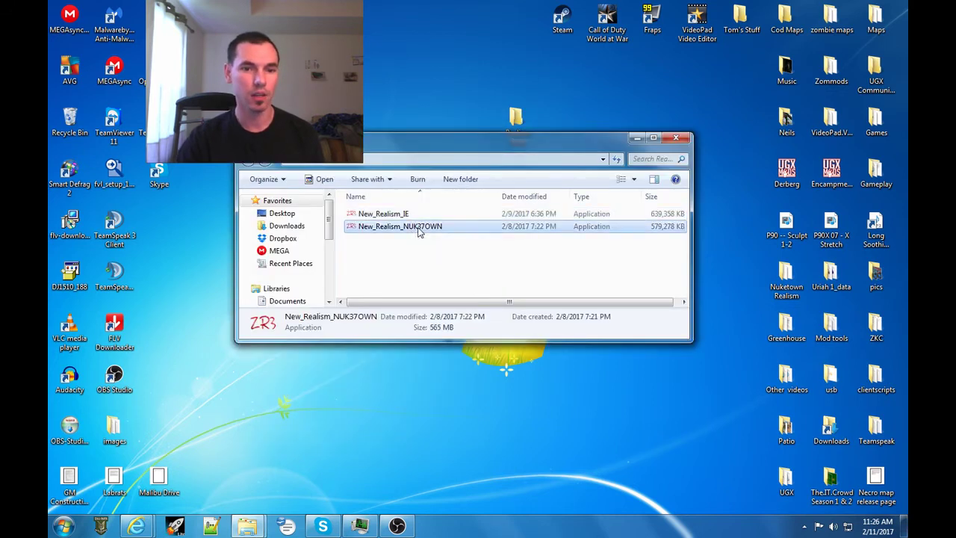
{"action": "left_click", "coordinate": [510, 274]}
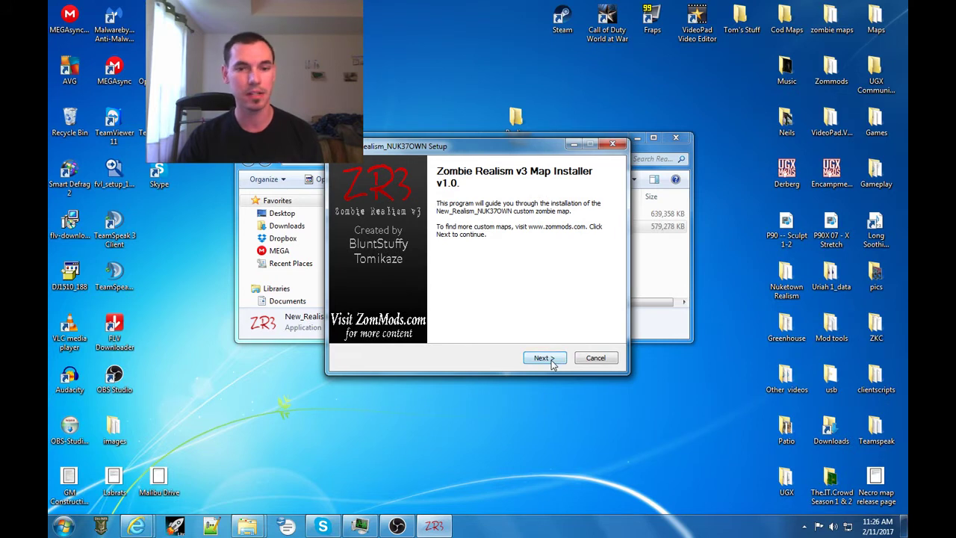
{"action": "left_click", "coordinate": [549, 360]}
{"action": "left_click", "coordinate": [544, 360]}
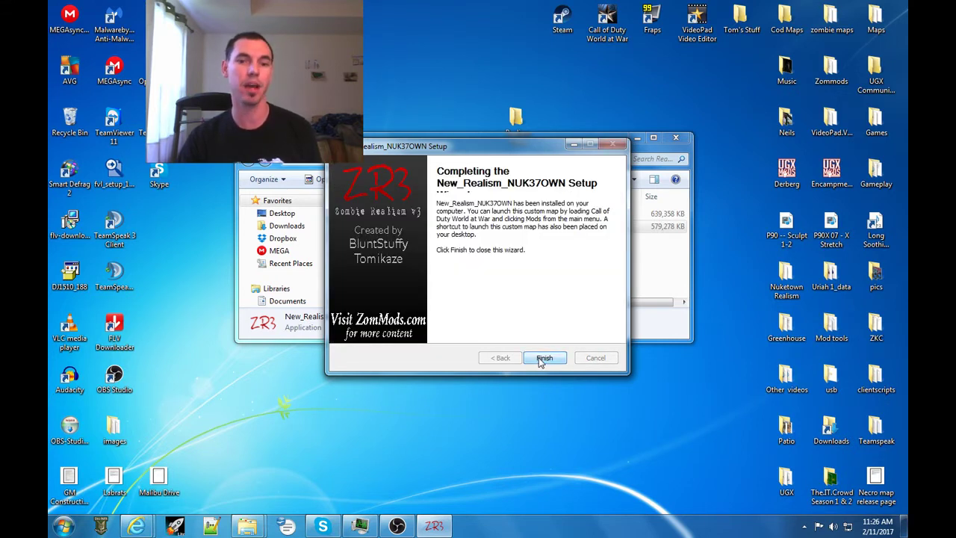
{"action": "left_click", "coordinate": [543, 359]}
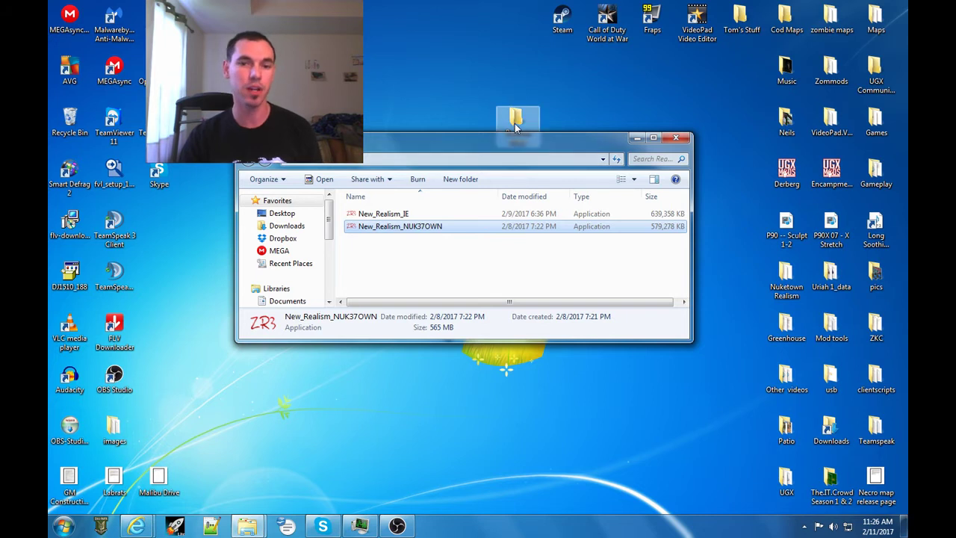
{"action": "left_click_drag", "start_coordinate": [515, 118], "coordinate": [499, 84]}
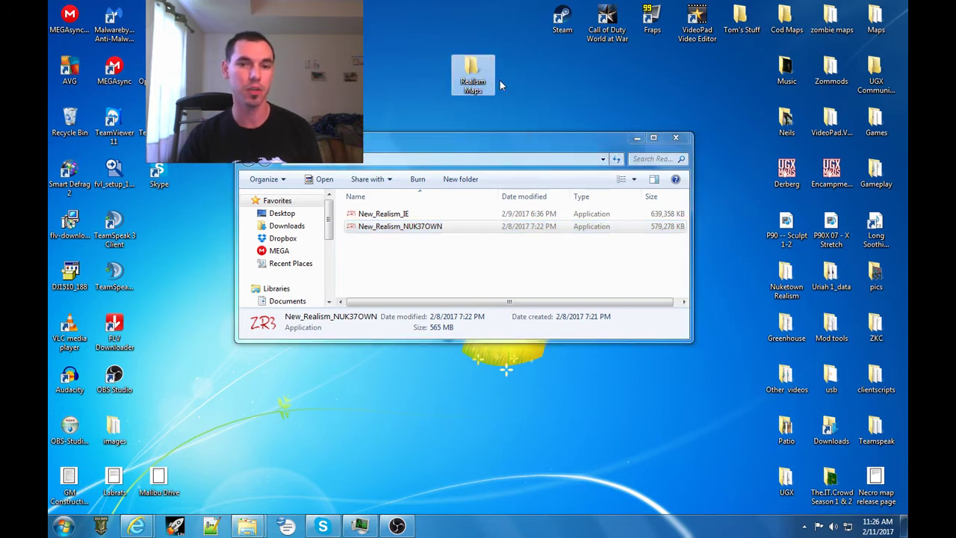
{"action": "left_click", "coordinate": [634, 139]}
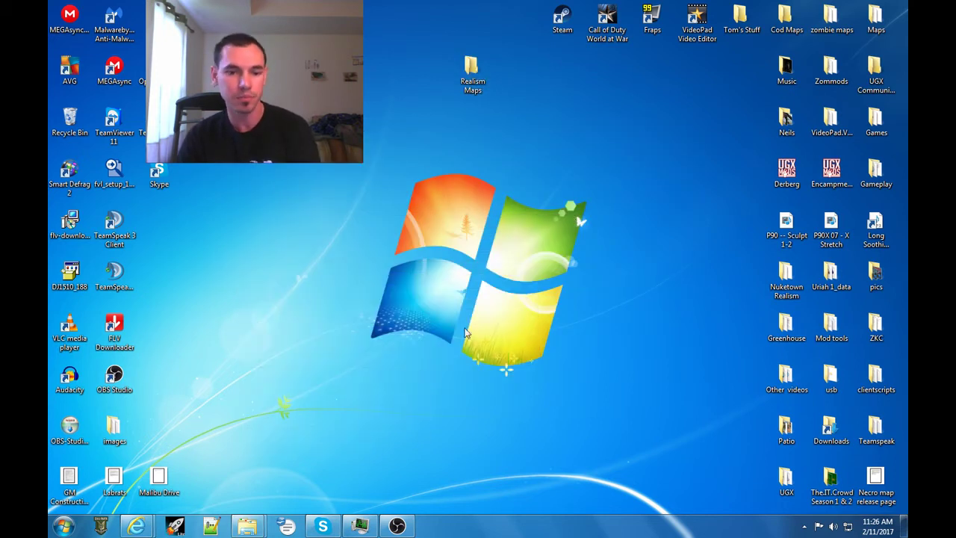
Launch the New_Realism mod again from the Mods list
{"action": "mouse_move", "coordinate": [403, 527]}
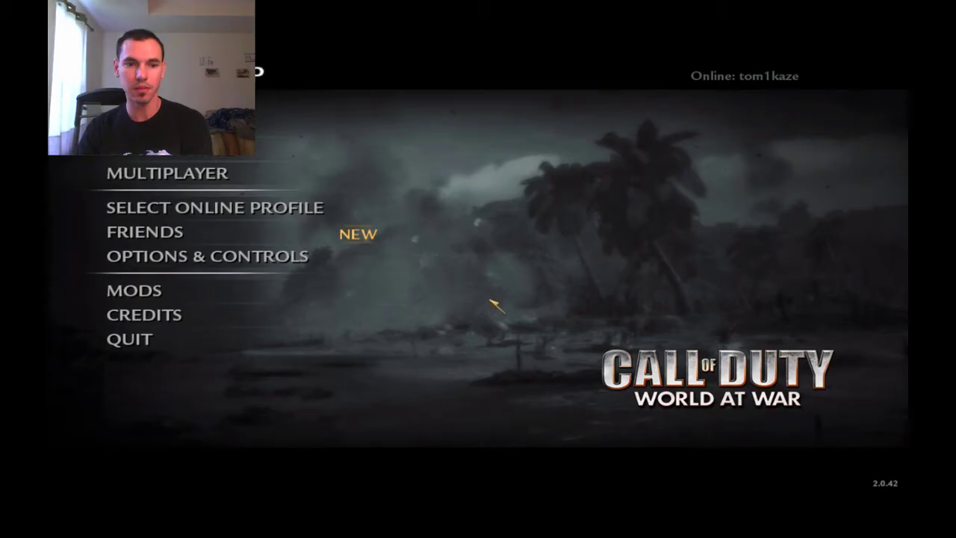
{"action": "left_click", "coordinate": [264, 299]}
{"action": "left_click", "coordinate": [324, 148]}
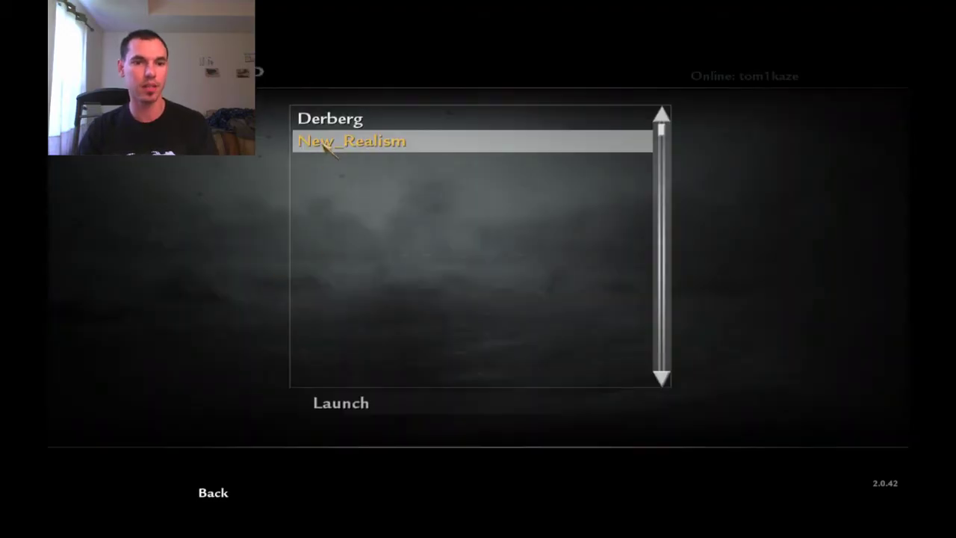
{"action": "left_click", "coordinate": [359, 406]}
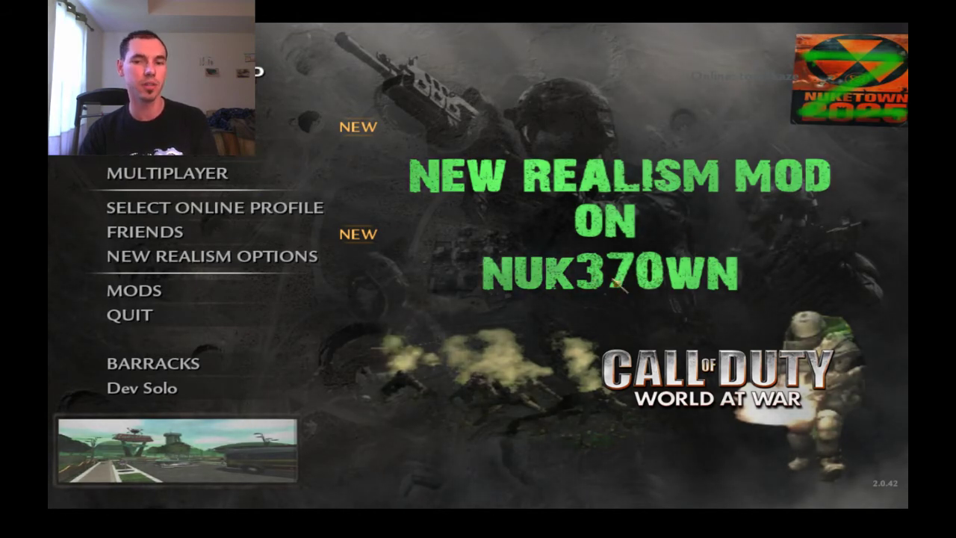
Start a Dev Solo game with default options, the Demolitionist class and the default pistol
{"action": "left_click", "coordinate": [215, 384]}
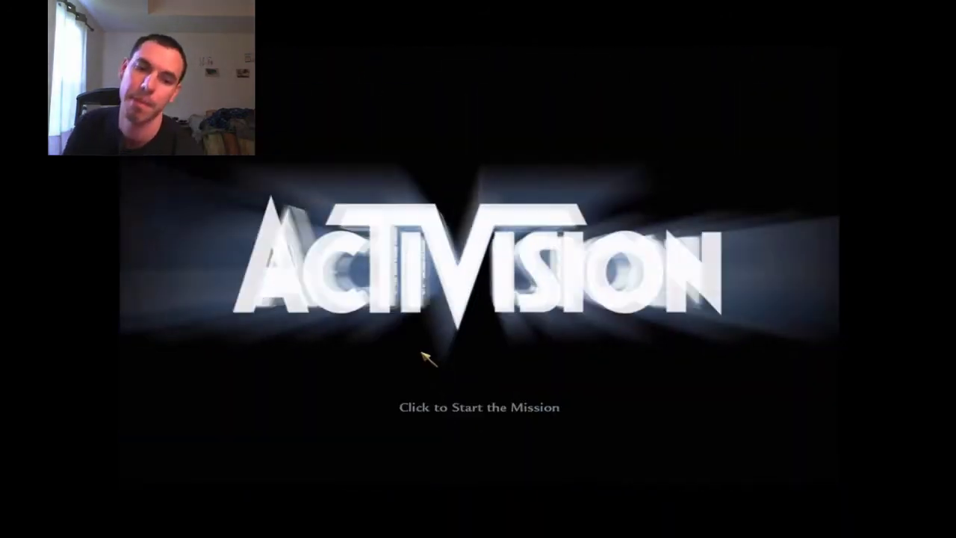
{"action": "left_click", "coordinate": [426, 357]}
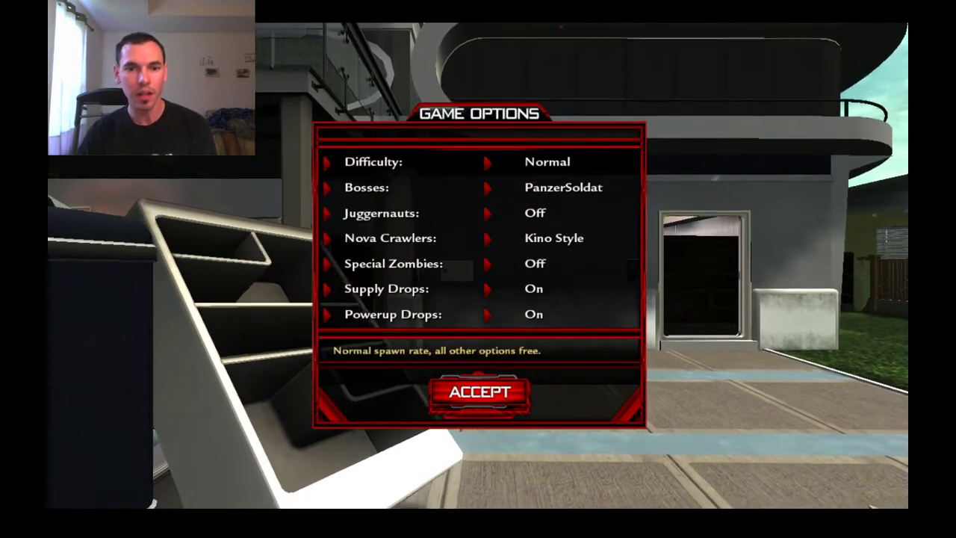
{"action": "left_click", "coordinate": [494, 398]}
{"action": "left_click", "coordinate": [170, 237]}
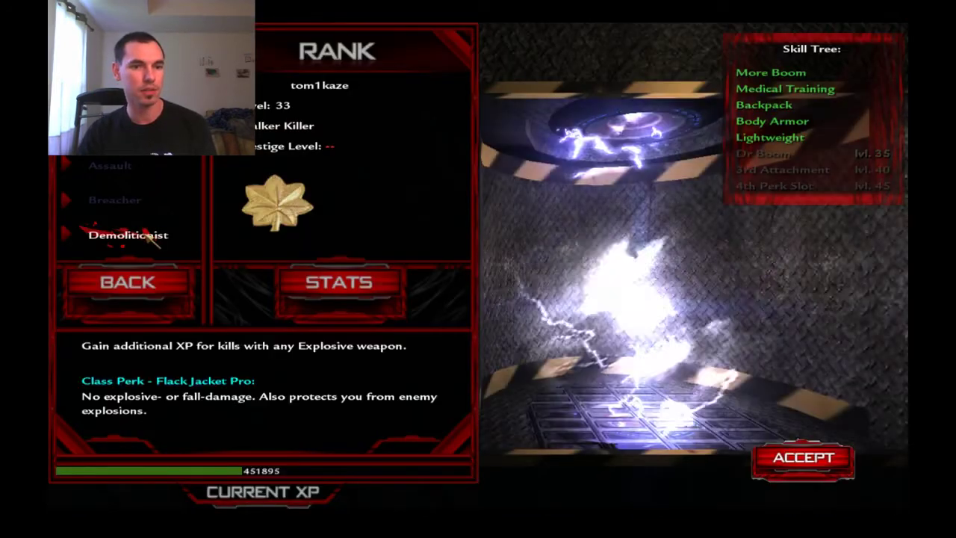
{"action": "left_click", "coordinate": [829, 463]}
{"action": "left_click", "coordinate": [802, 457]}
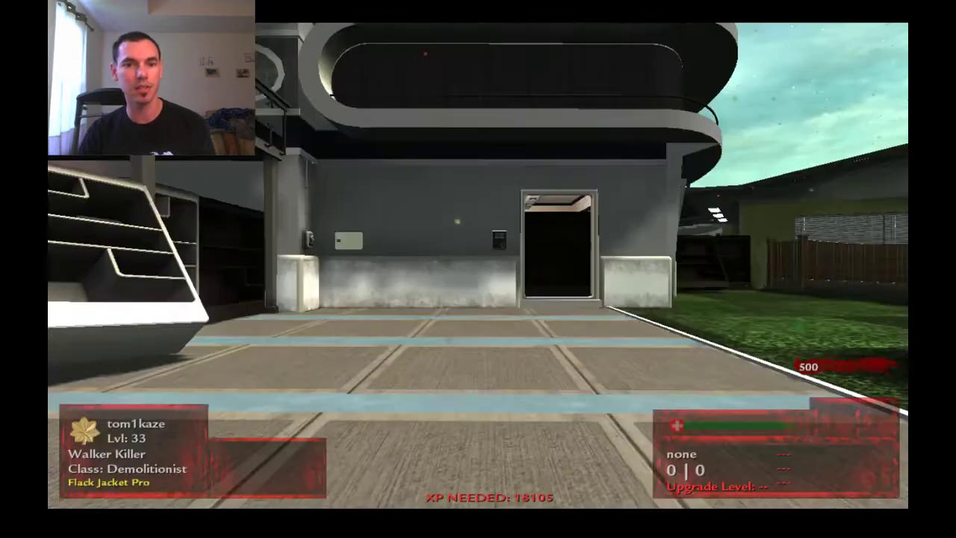